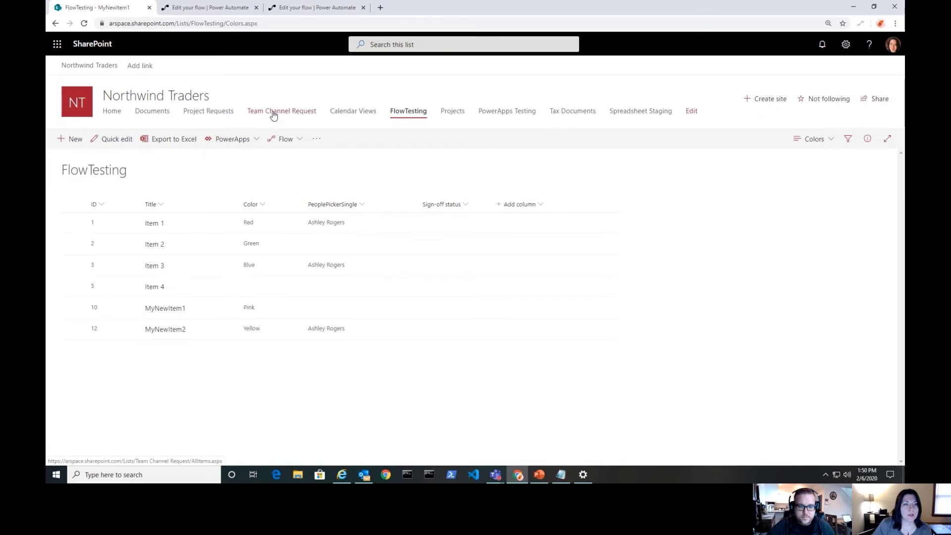
- Switch to the HTTP PATCH flow and review the SharePoint request's method options, keeping PATCH
click(218, 8)
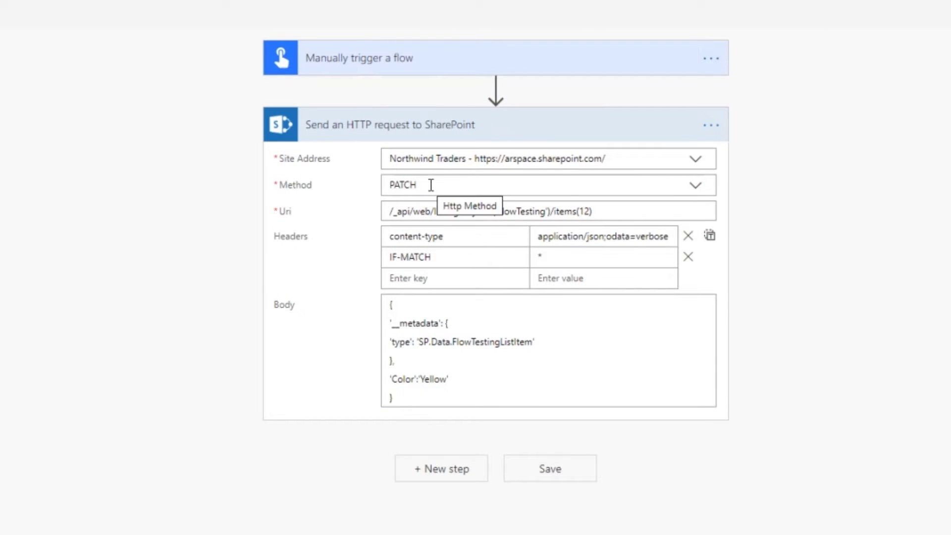
click(695, 188)
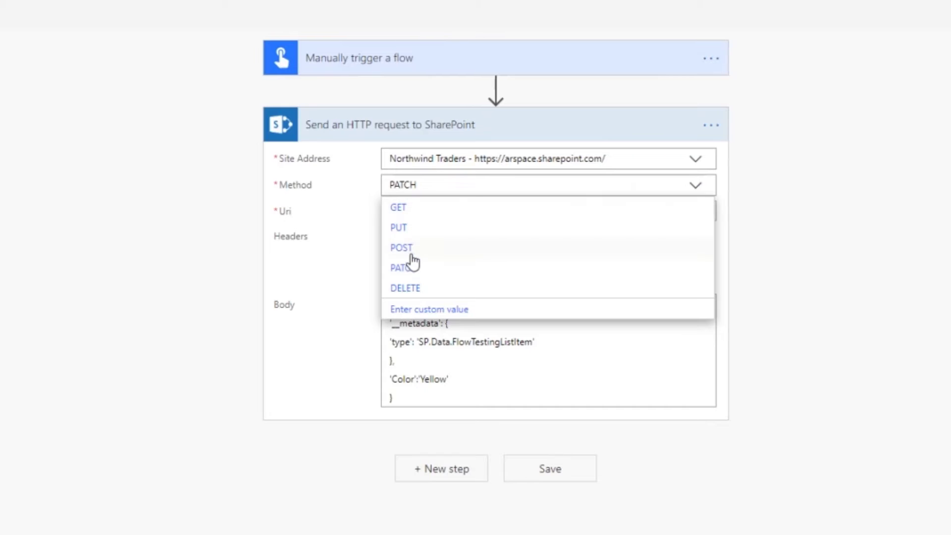
click(420, 276)
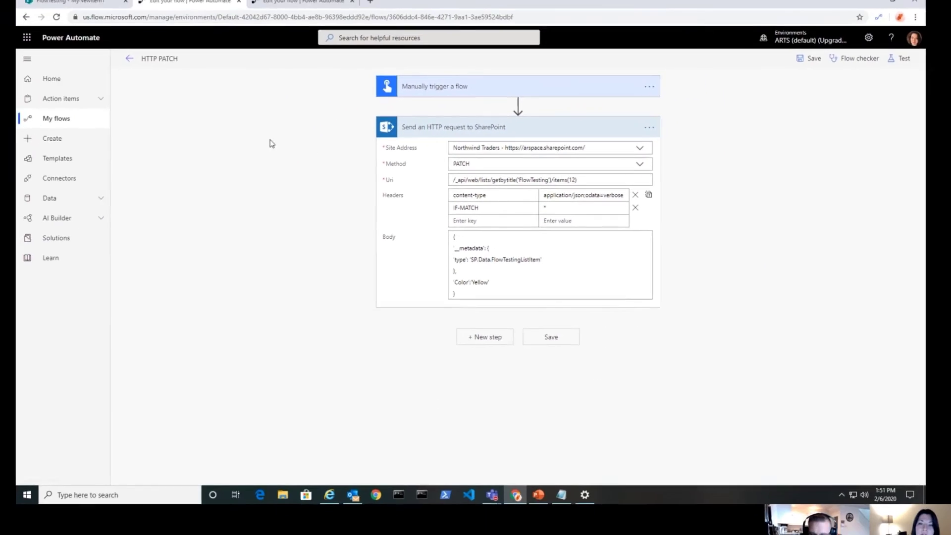
- Select MyNewItem2 (ID 12) in the SharePoint FlowTesting list and return to the HTTP PATCH flow
click(106, 7)
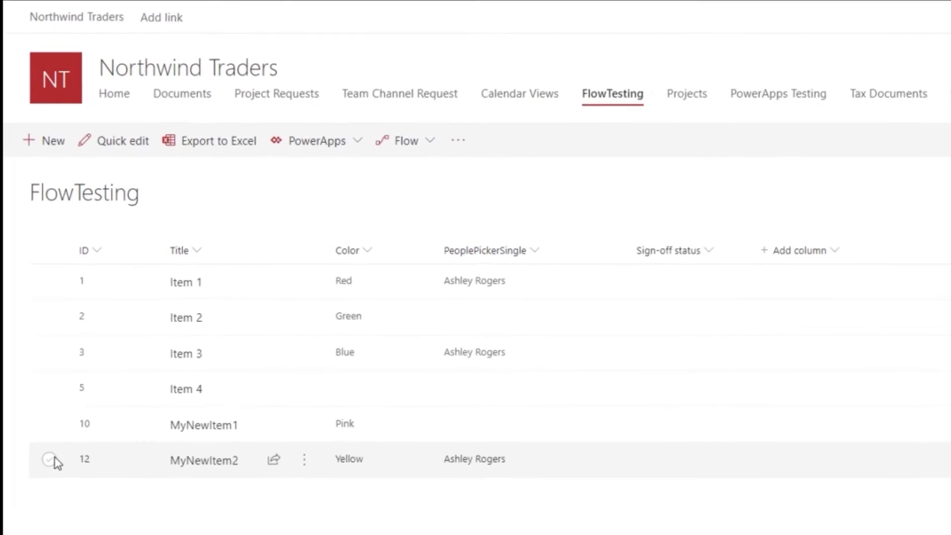
click(47, 480)
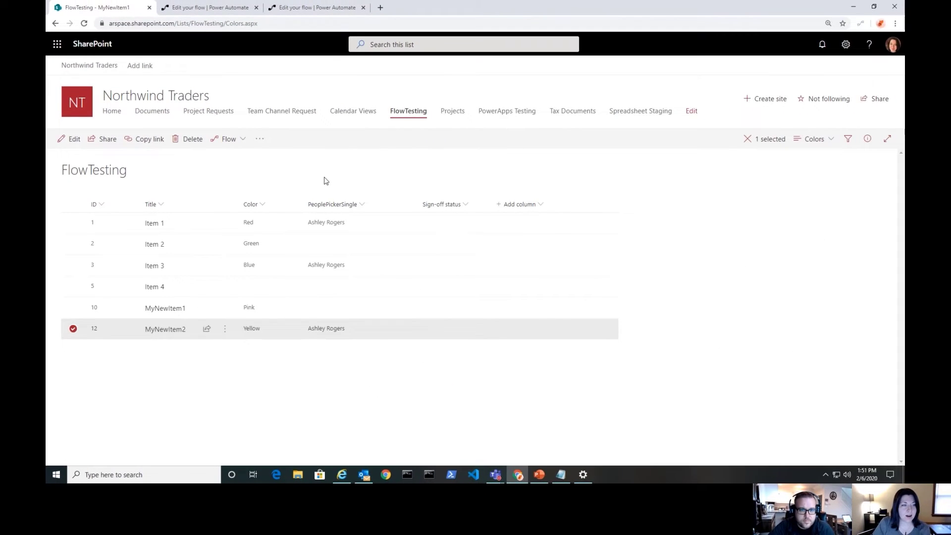
click(220, 8)
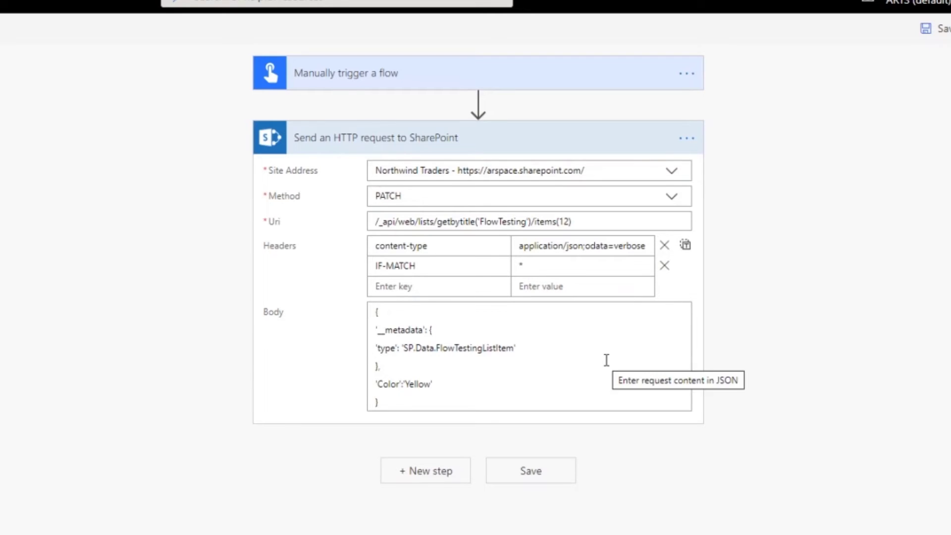
- Set the Color value in the HTTP request body to 'Green' and save the flow
click(439, 391)
key(BackSpace)
key(BackSpace)
key(BackSpace)
key(BackSpace)
key(BackSpace)
key(BackSpace)
key(BackSpace)
key(BackSpace)
text('Green')
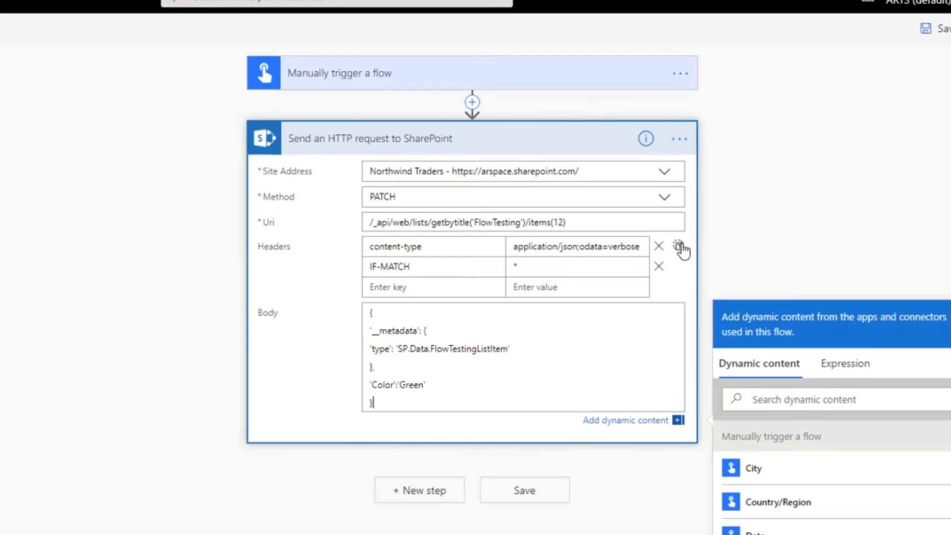
click(540, 498)
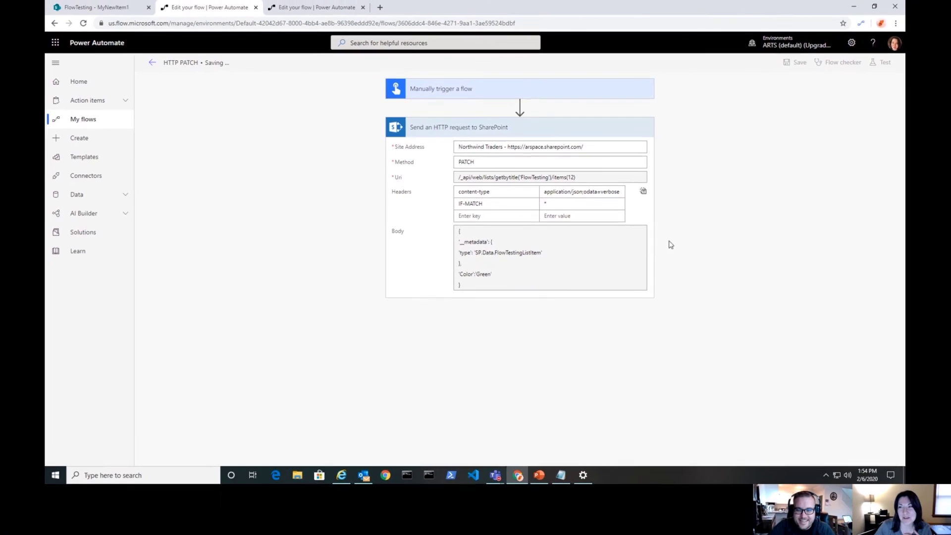
click(796, 63)
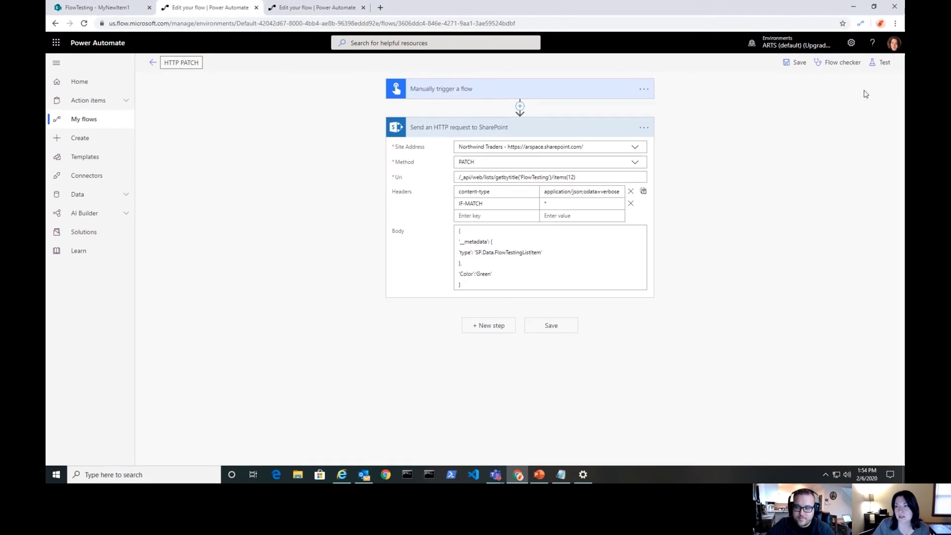
- Test the HTTP PATCH flow by performing the trigger action manually and run it to completion
click(882, 64)
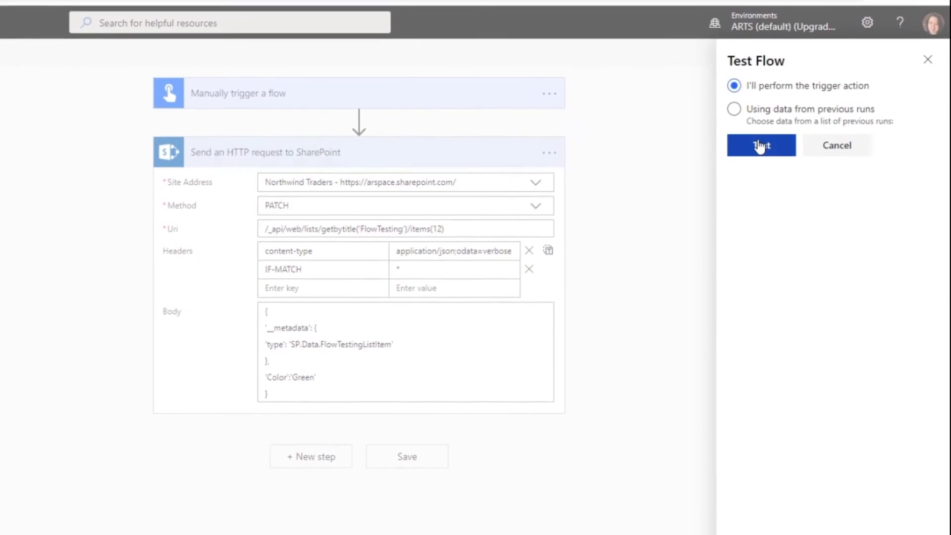
click(777, 129)
click(763, 513)
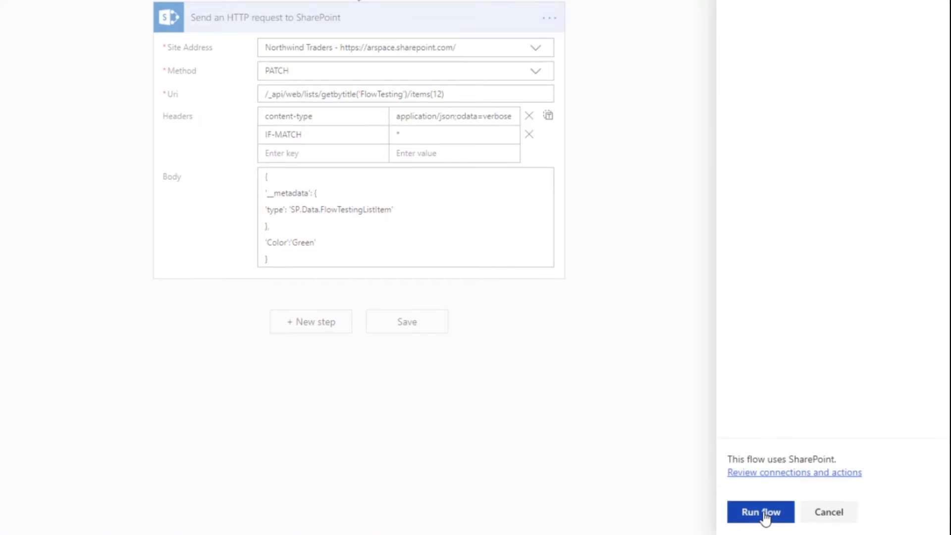
click(753, 512)
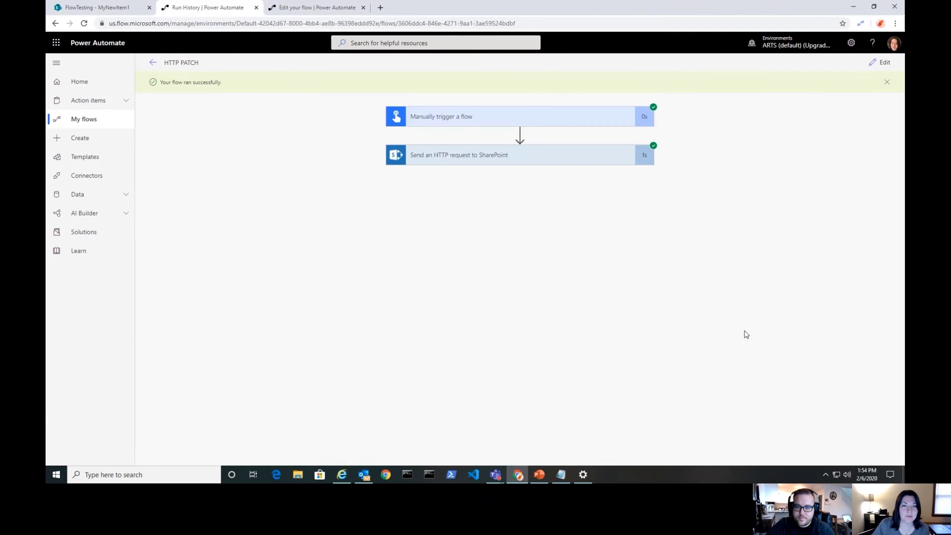
- Check MyNewItem2's color in the SharePoint FlowTesting list, and select Item 2 (ID 2) in its place
click(94, 8)
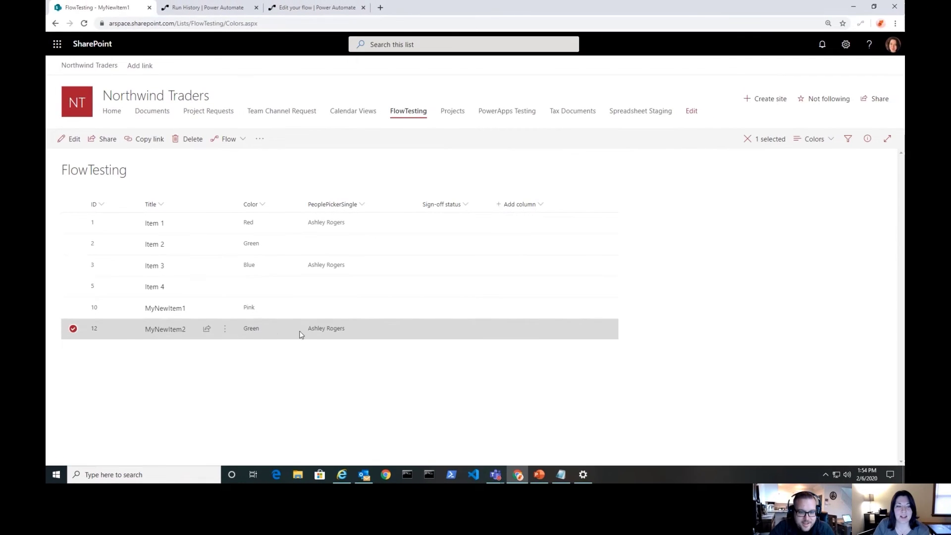
click(207, 9)
click(94, 7)
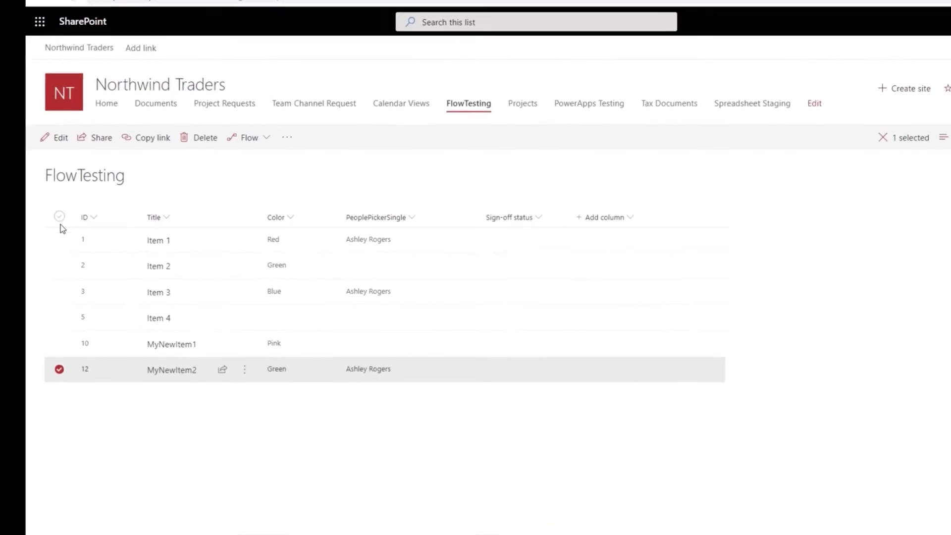
click(59, 370)
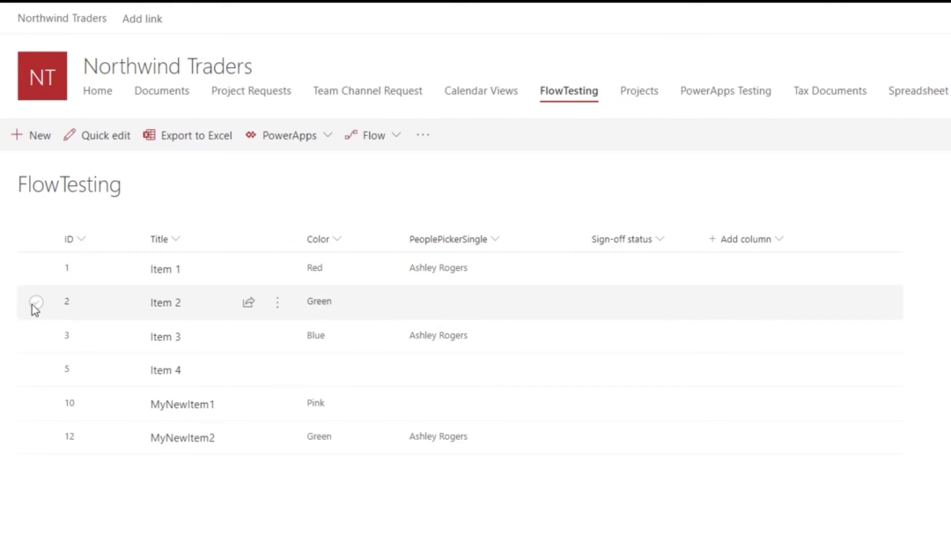
click(36, 303)
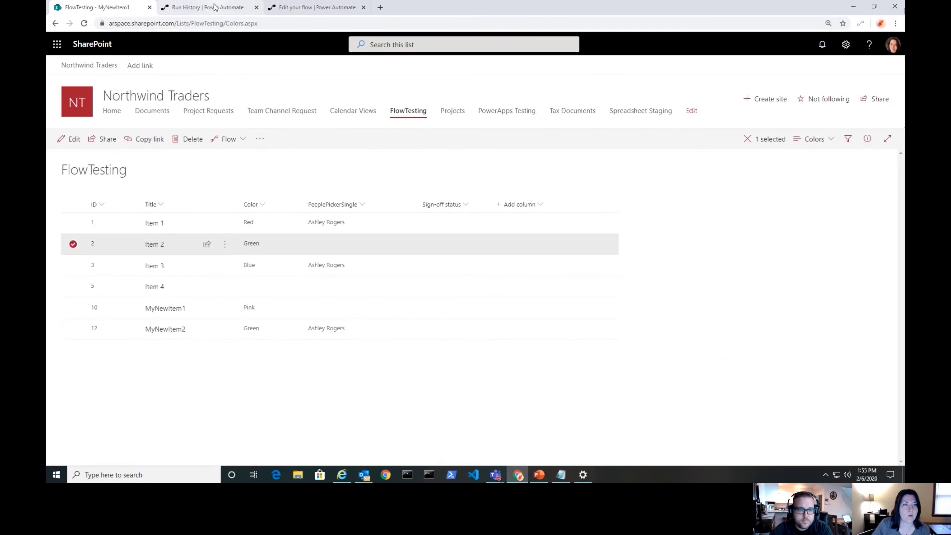
- Reopen the HTTP PATCH flow for editing and point the request Uri to items(2) of the FlowTesting list
click(214, 6)
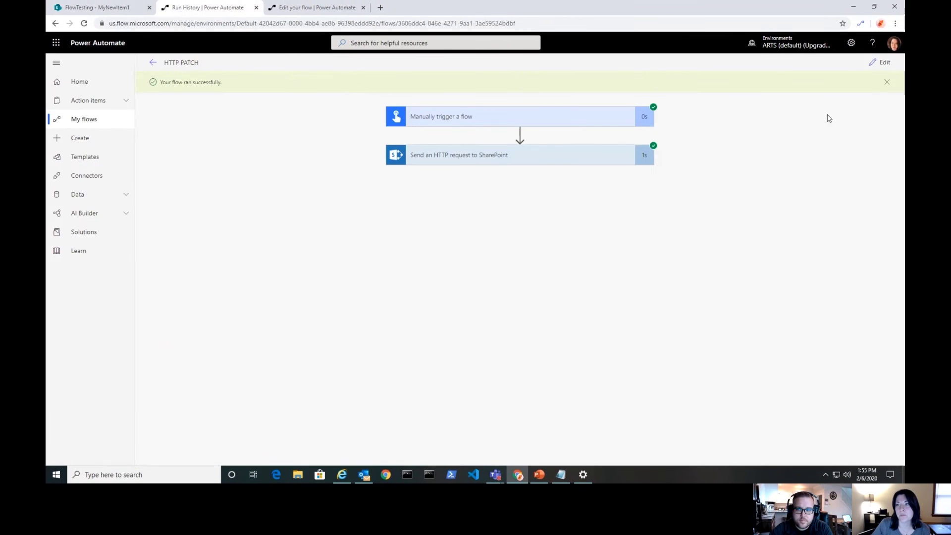
click(883, 65)
click(565, 178)
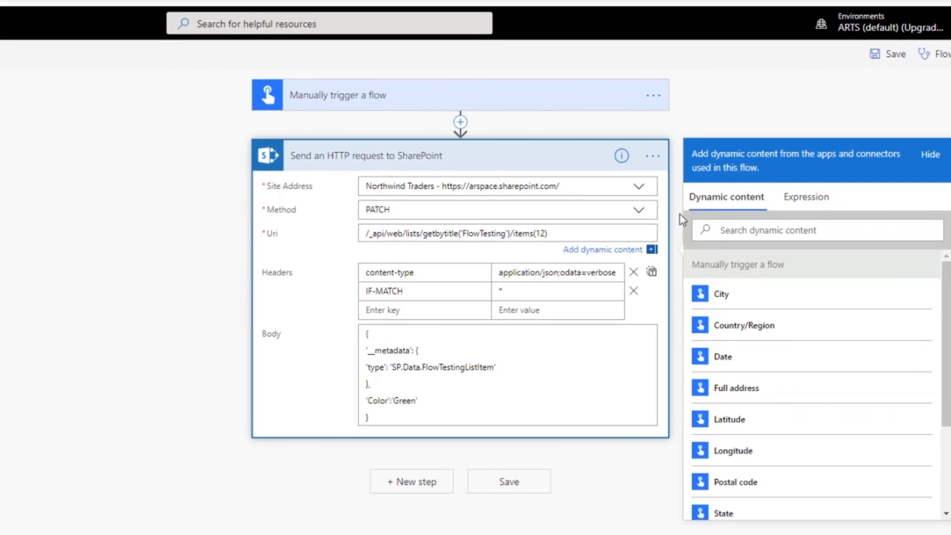
key(BackSpace)
click(425, 400)
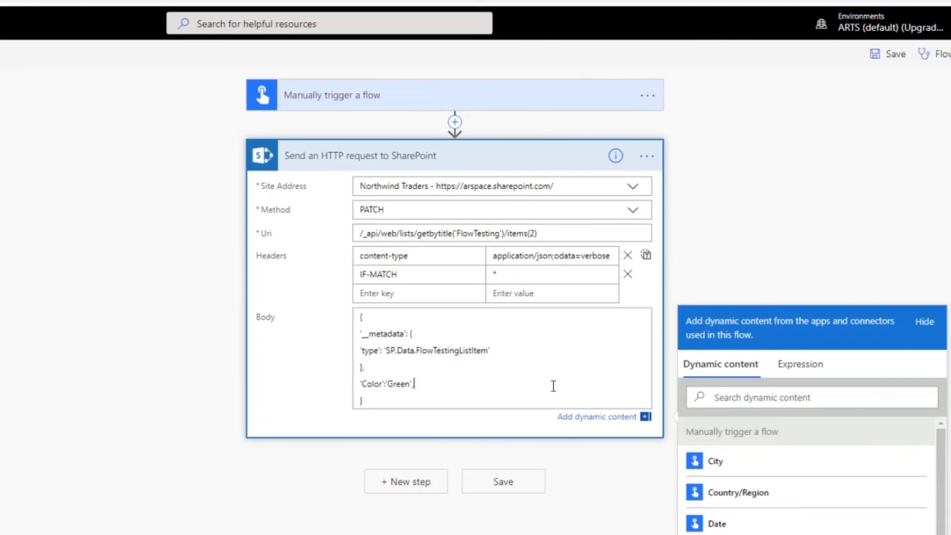
key(Return)
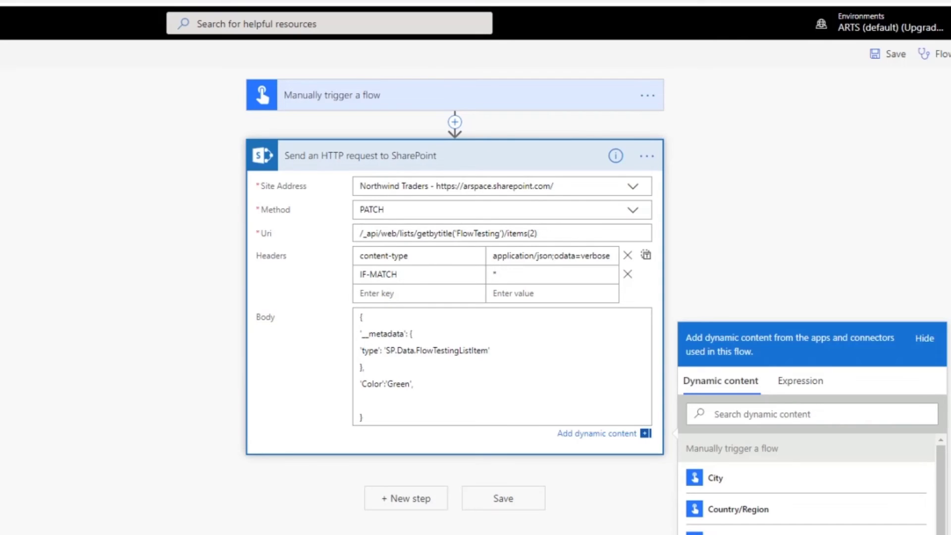
click(378, 400)
key(BackSpace)
key(BackSpace)
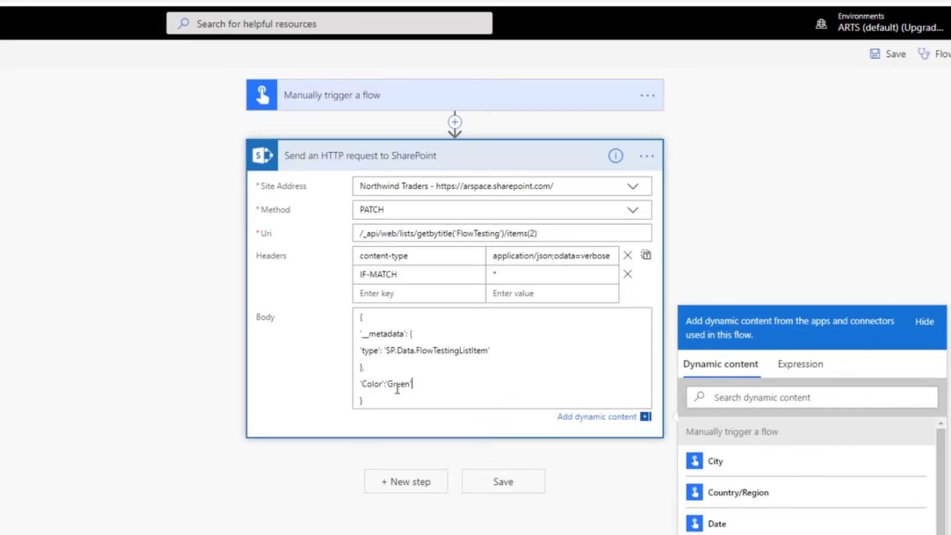
- Replace the body's Color line with 'Color':'Yellow', "PeoplePickerSingleId": 6, and "Title":"My Patched Item" on separate lines, and save the flow
key(BackSpace)
key(BackSpace)
key(BackSpace)
key(BackSpace)
key(BackSpace)
key(BackSpace)
key(BackSpace)
key(BackSpace)
key(BackSpace)
key(BackSpace)
key(BackSpace)
key(BackSpace)
key(BackSpace)
key(BackSpace)
key(BackSpace)
text('Color':'Yellow', "PeoplePickerSingleId": 6, "Title":"My Patched Item")
click(423, 384)
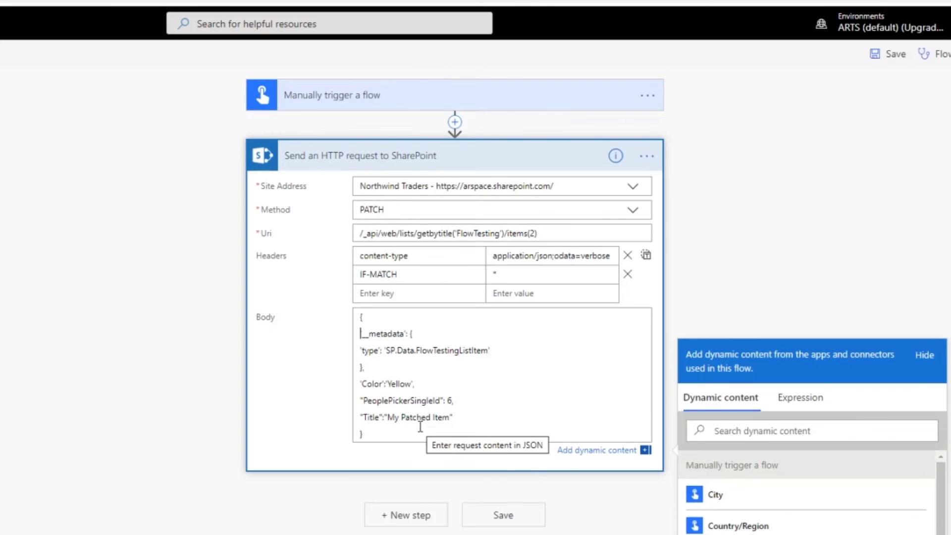
click(501, 517)
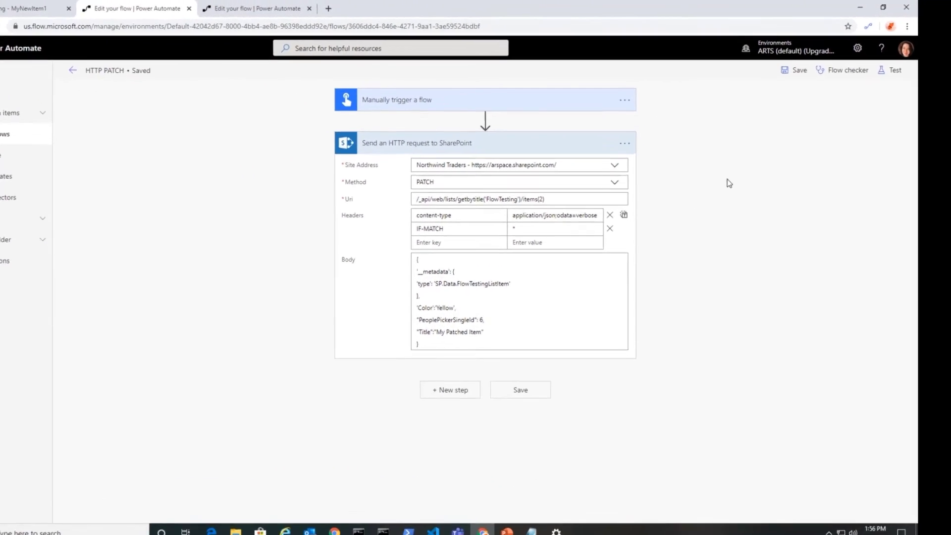
- Run a manual test of the saved flow that patches item 2, and close the run dialog
click(891, 70)
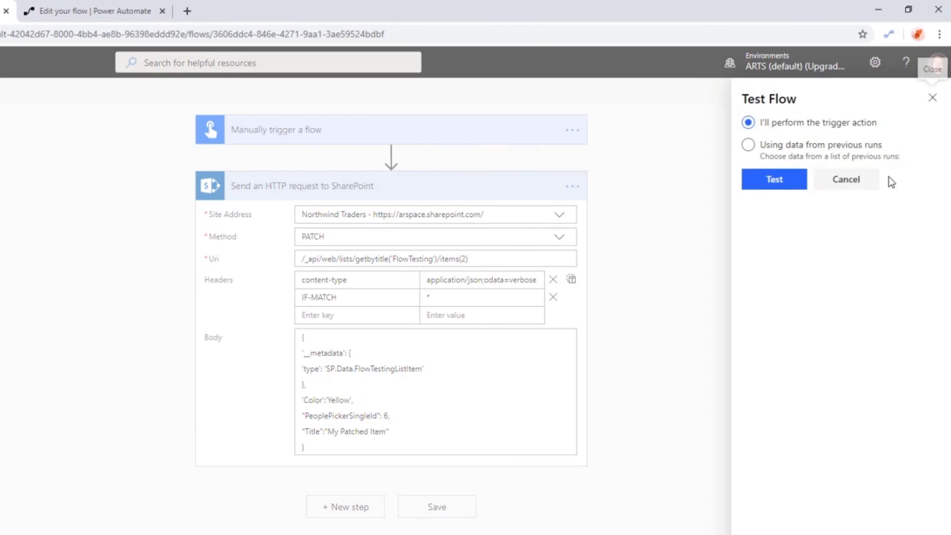
click(793, 182)
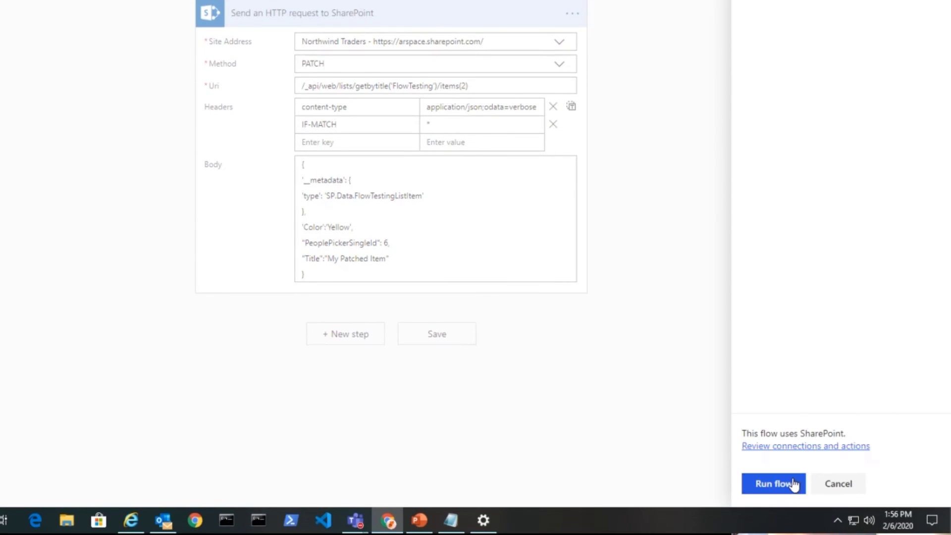
click(794, 484)
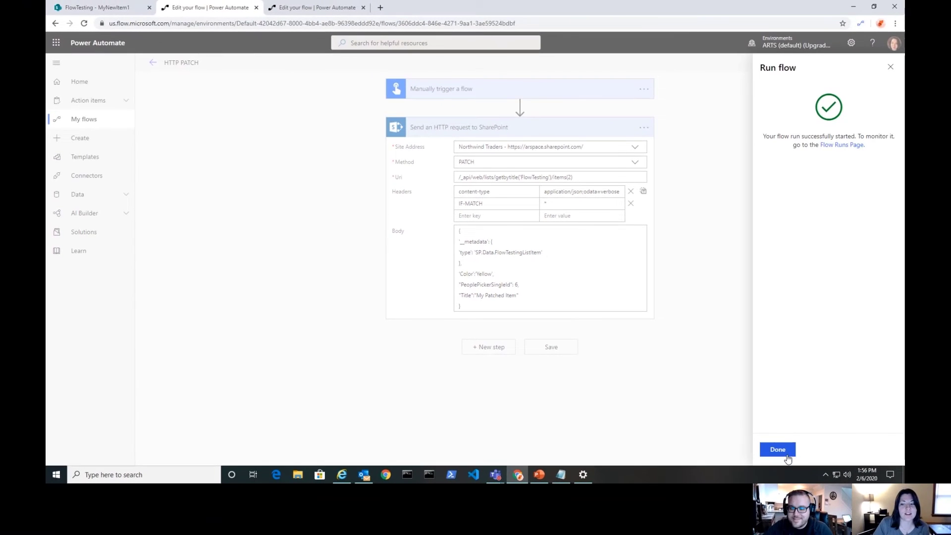
click(787, 454)
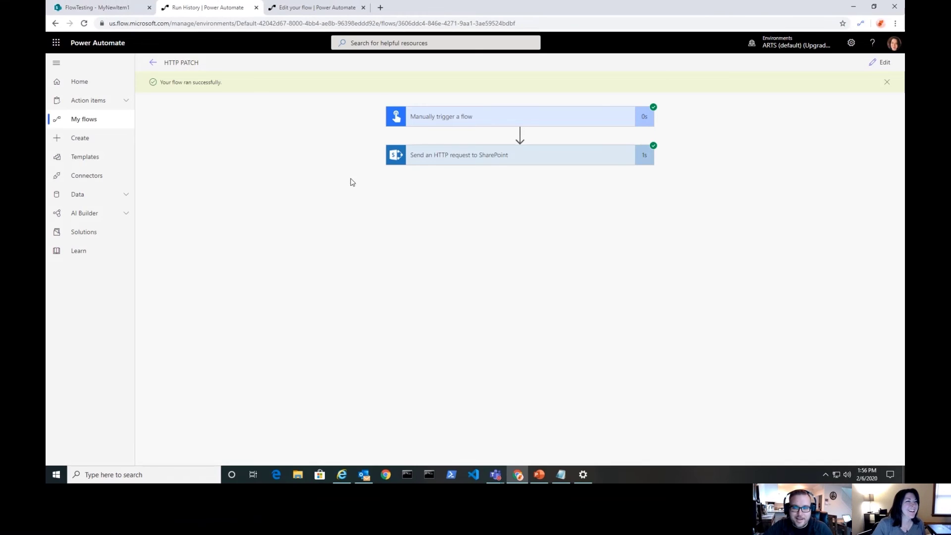
- Inspect the SharePoint request's inputs in the run history and check item 2 in the FlowTesting list
click(497, 155)
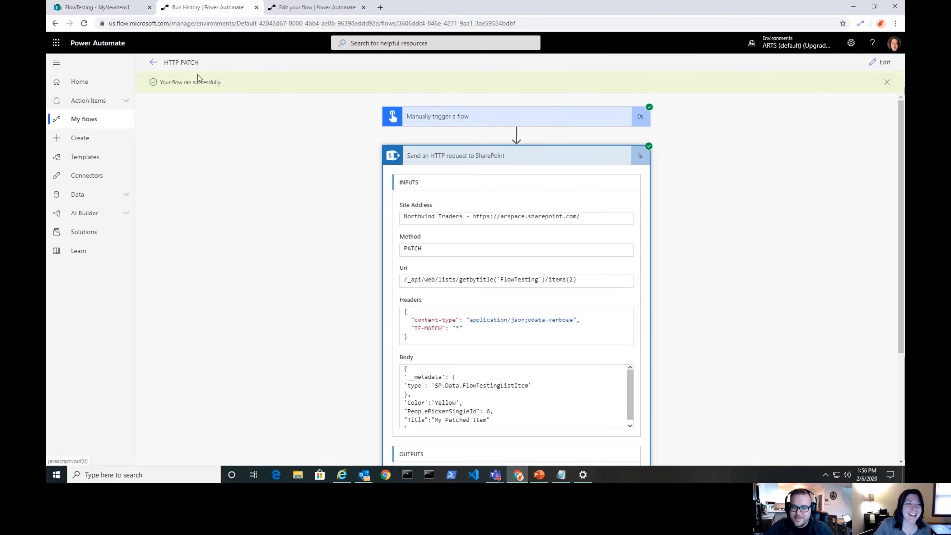
click(97, 8)
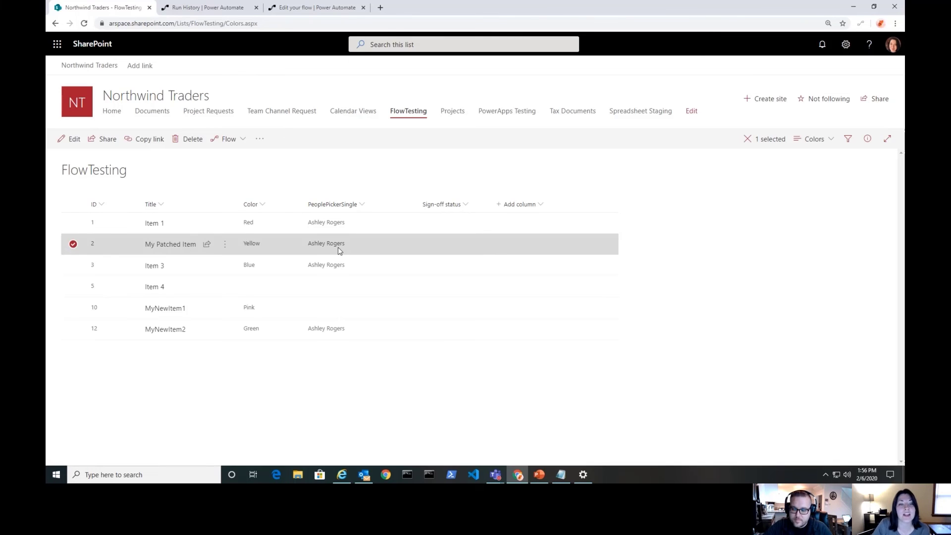
- Reopen the HTTP PATCH flow for editing and review the field lines in the request body
click(203, 8)
click(880, 62)
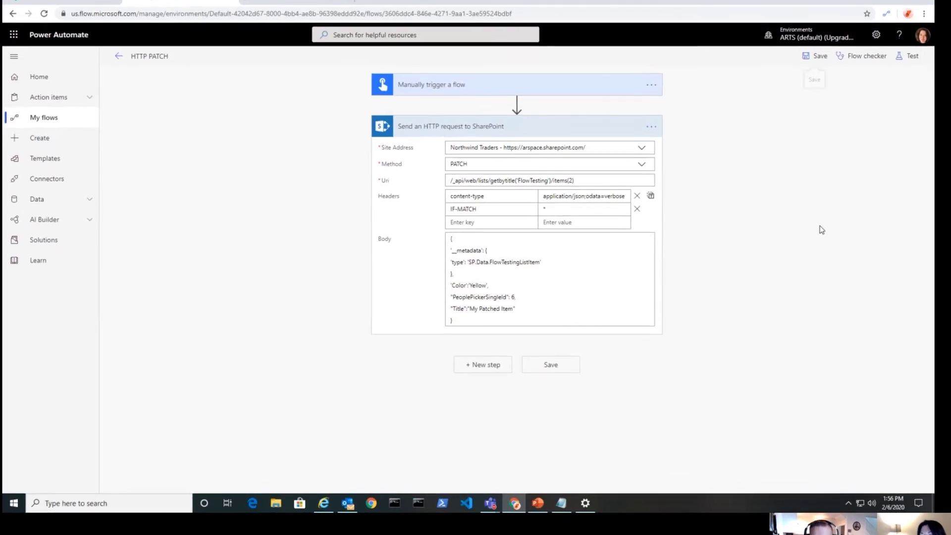
click(557, 301)
text(,)
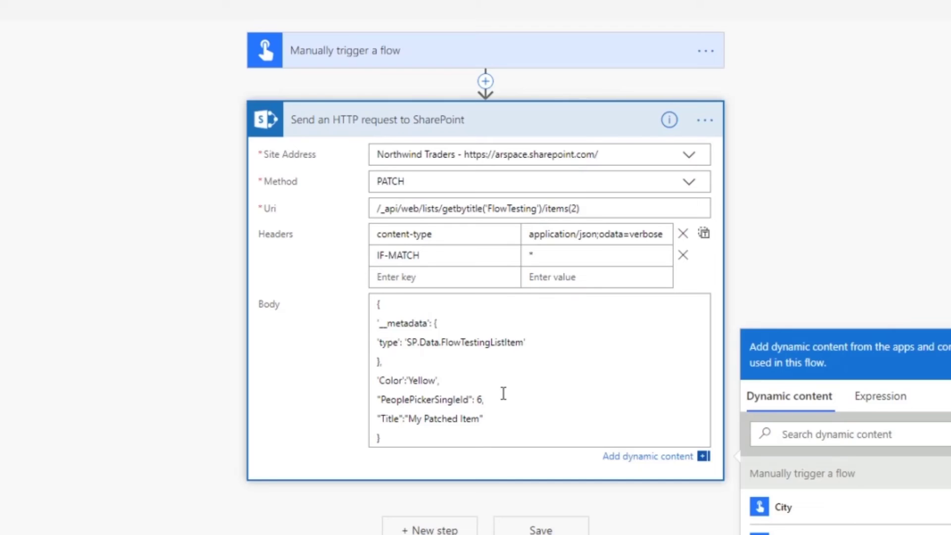
click(894, 192)
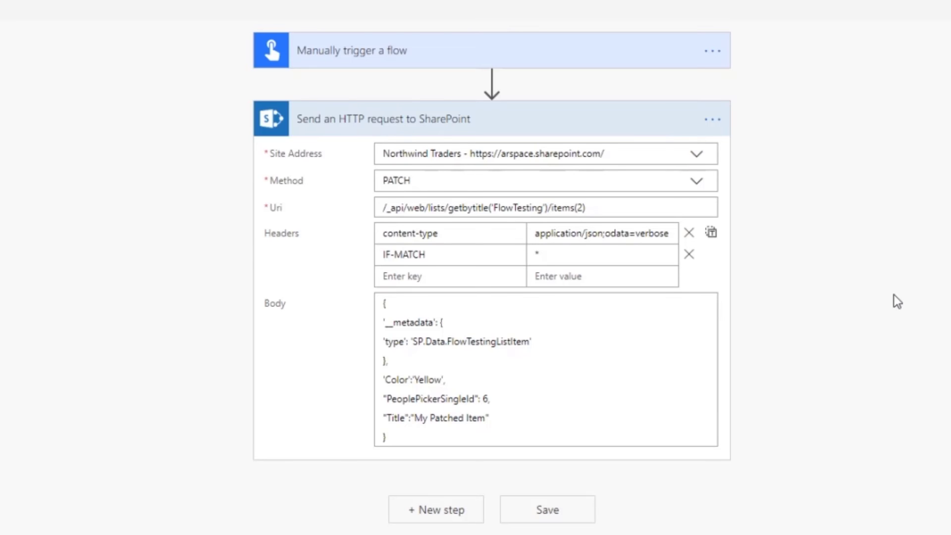
- Add a Text user input to the manual flow trigger
click(457, 45)
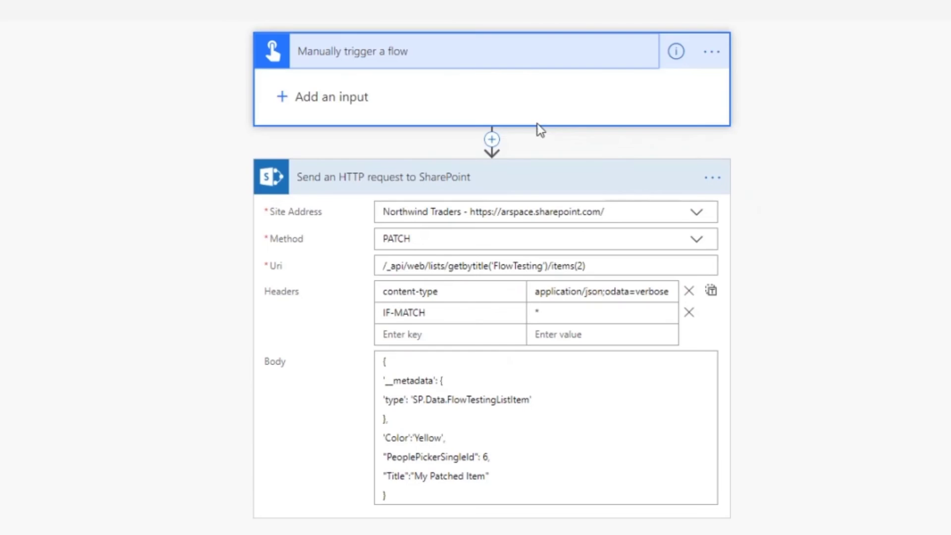
click(347, 97)
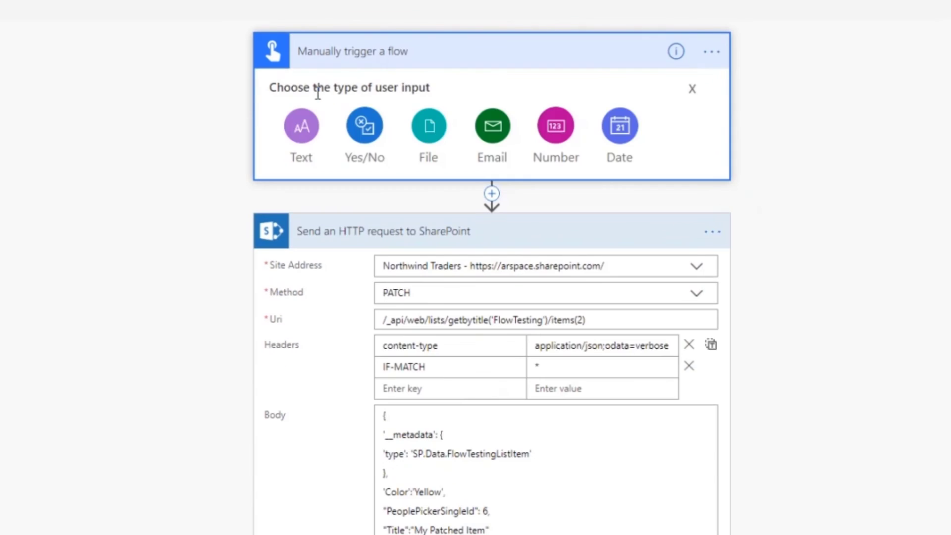
click(294, 131)
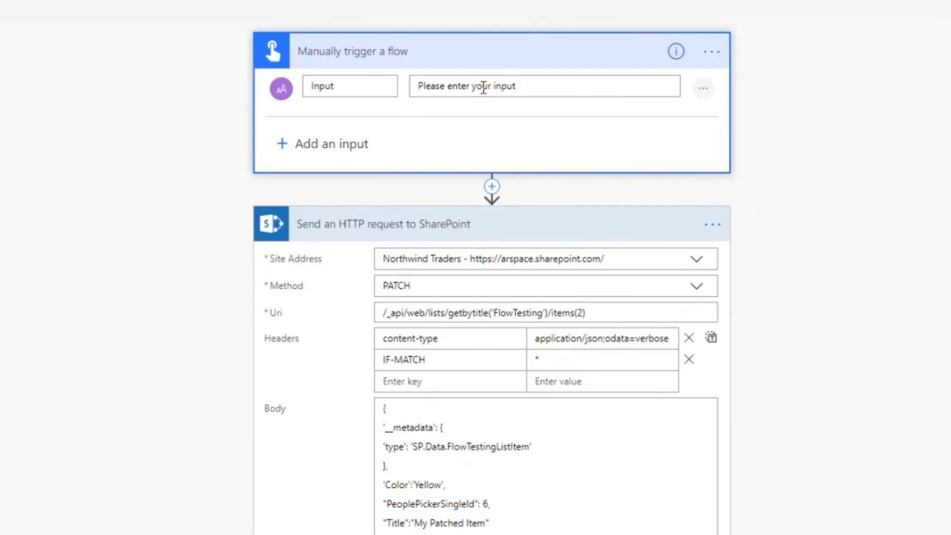
- Name the trigger's text input Color and set its description to "Please add a color"
drag(366, 87, 277, 75)
text(Color)
drag(528, 88, 365, 81)
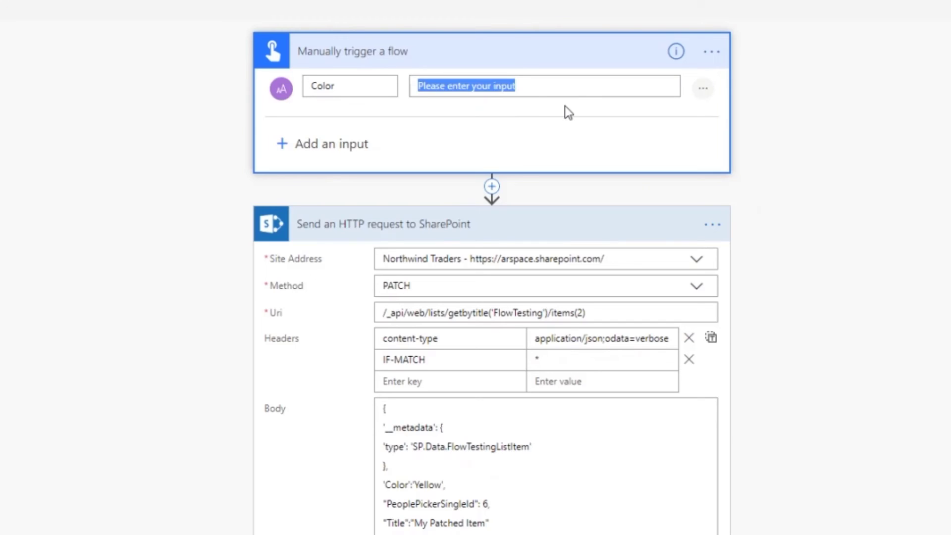
key(BackSpace)
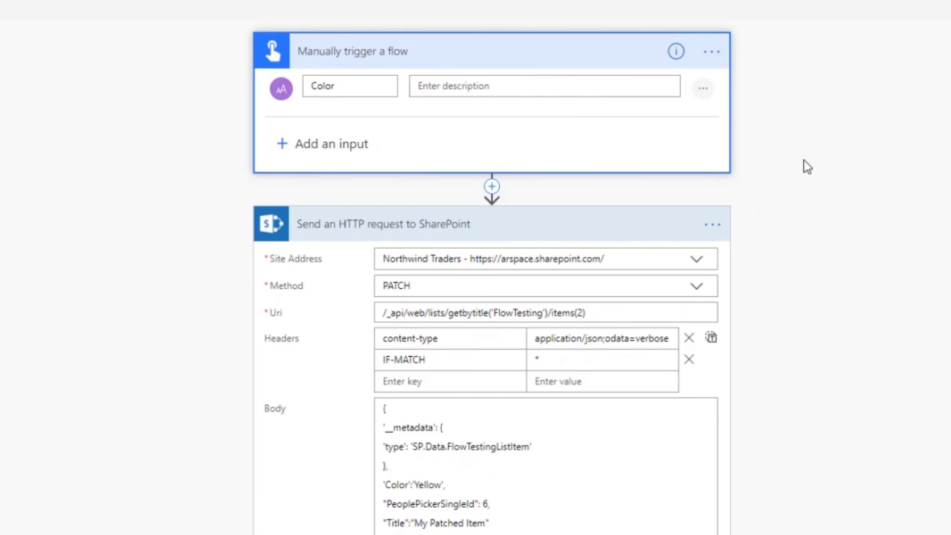
text(Please add a co)
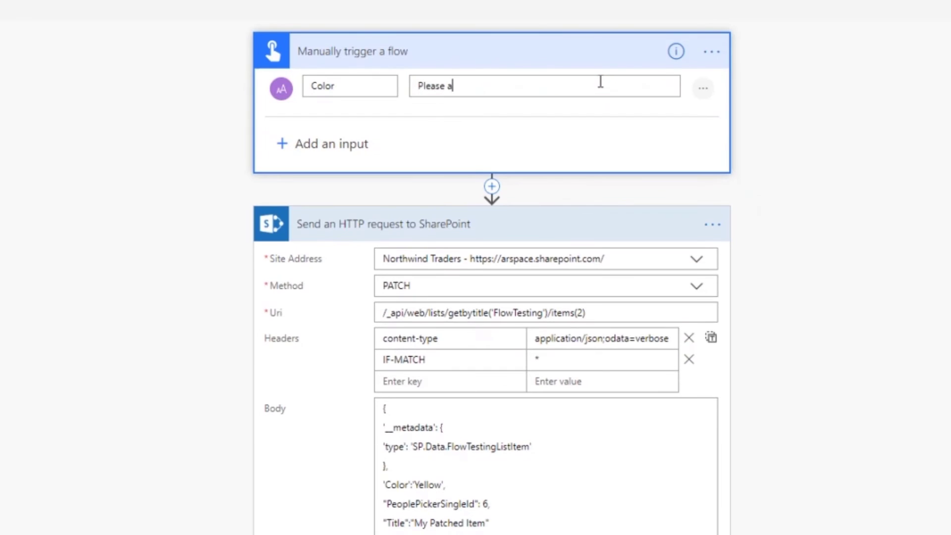
text(lor)
click(565, 336)
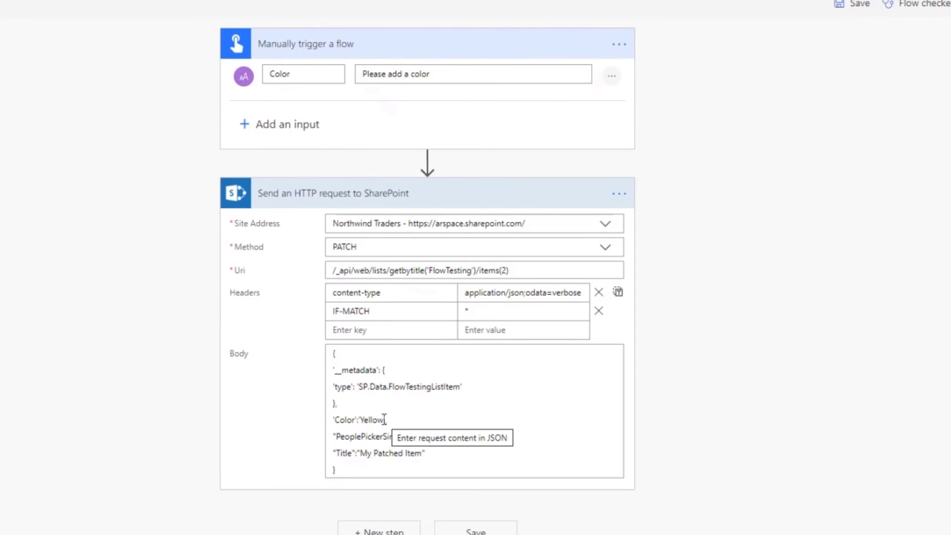
- Replace the Yellow value on the request body's Color line with the trigger's Color dynamic content, keeping the surrounding quotes
click(385, 419)
text(,)
key(Left)
key(Left)
key(BackSpace)
key(BackSpace)
key(BackSpace)
key(BackSpace)
key(BackSpace)
key(BackSpace)
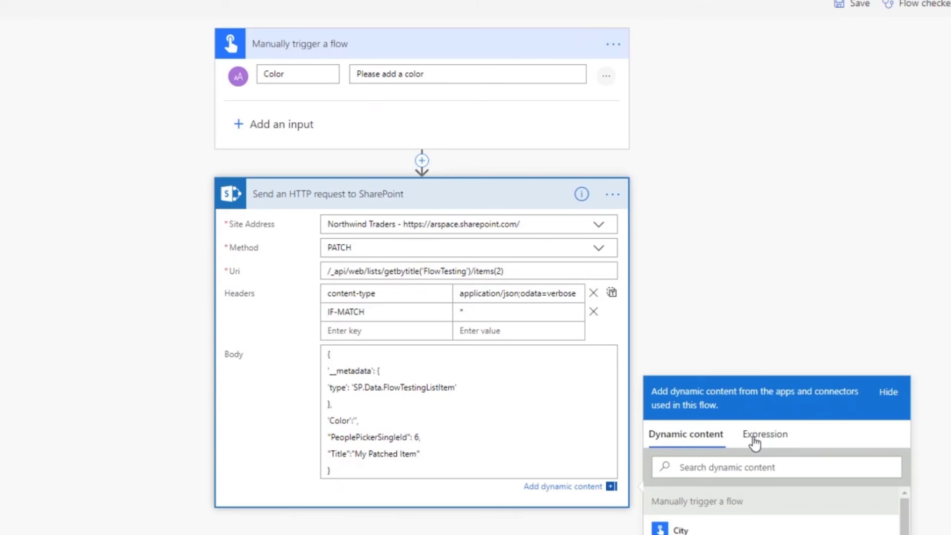
click(633, 448)
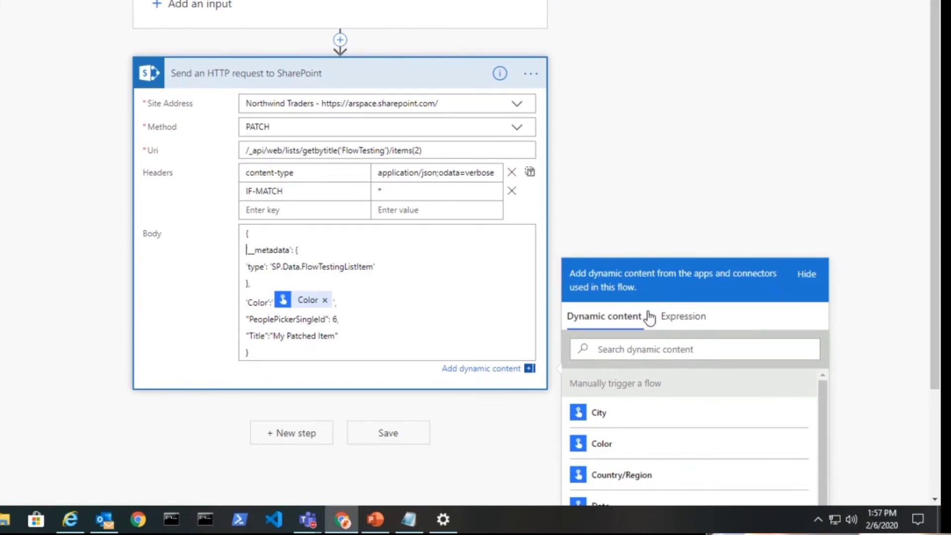
- Dismiss the dynamic content list and save the HTTP PATCH flow
click(651, 179)
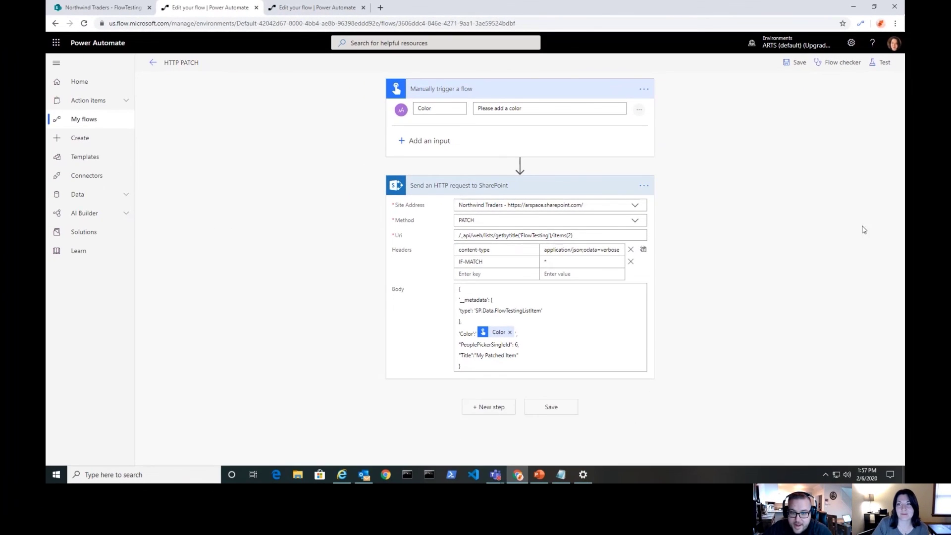
click(544, 410)
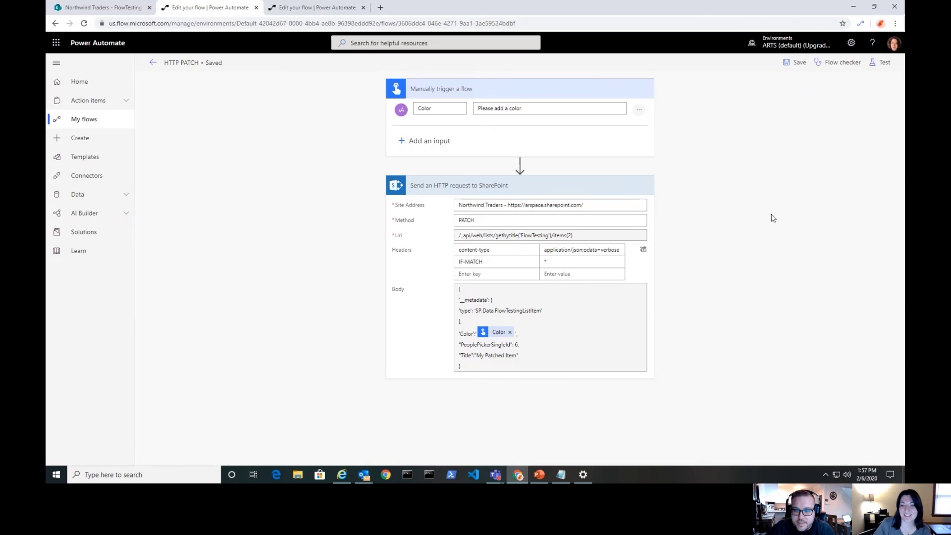
click(798, 65)
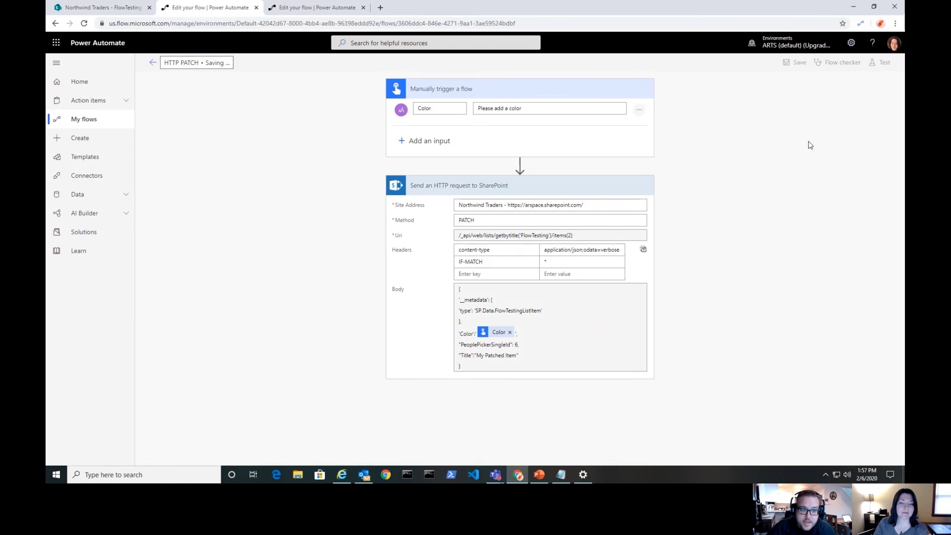